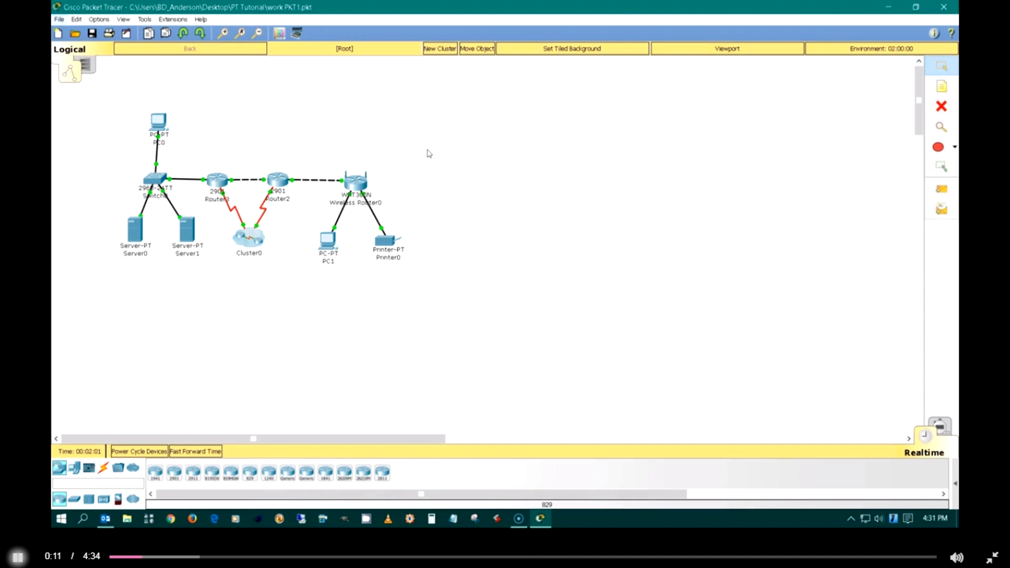
# - Open the Device Template Manager, browse existing templates, and begin picking a workspace device as the template base
pyautogui.click(299, 37)
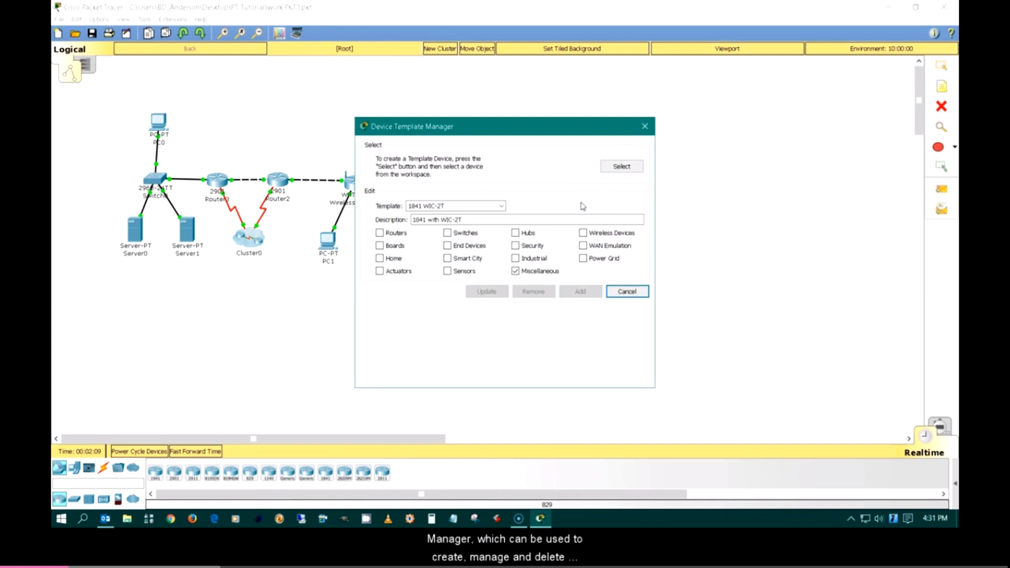
pyautogui.click(539, 206)
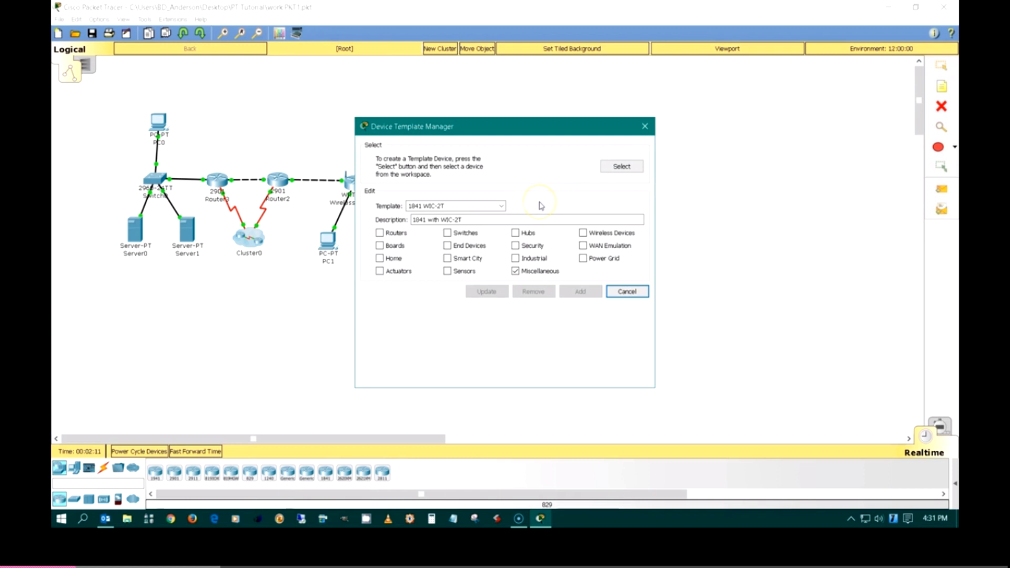
pyautogui.click(500, 206)
pyautogui.click(500, 218)
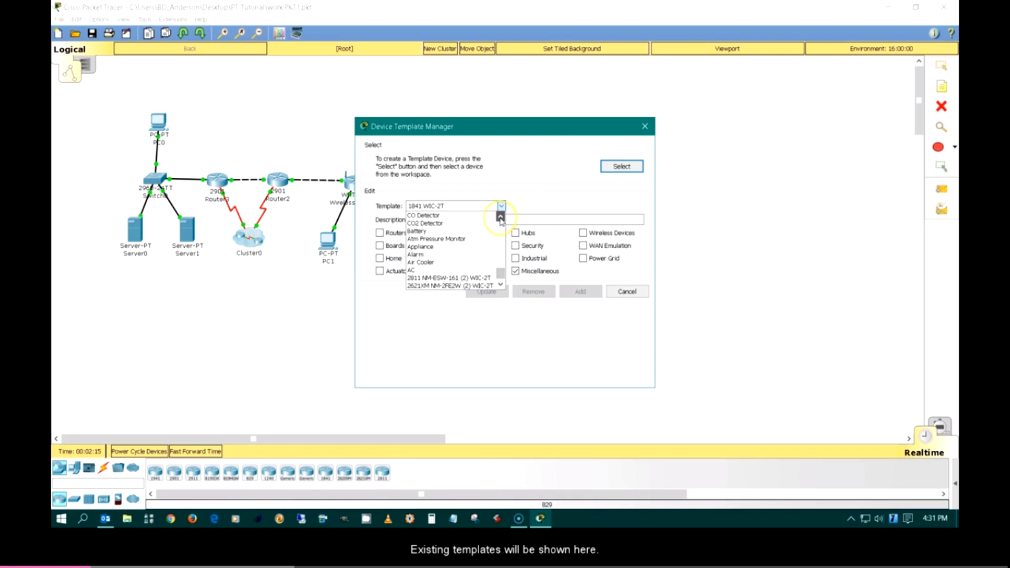
pyautogui.click(615, 169)
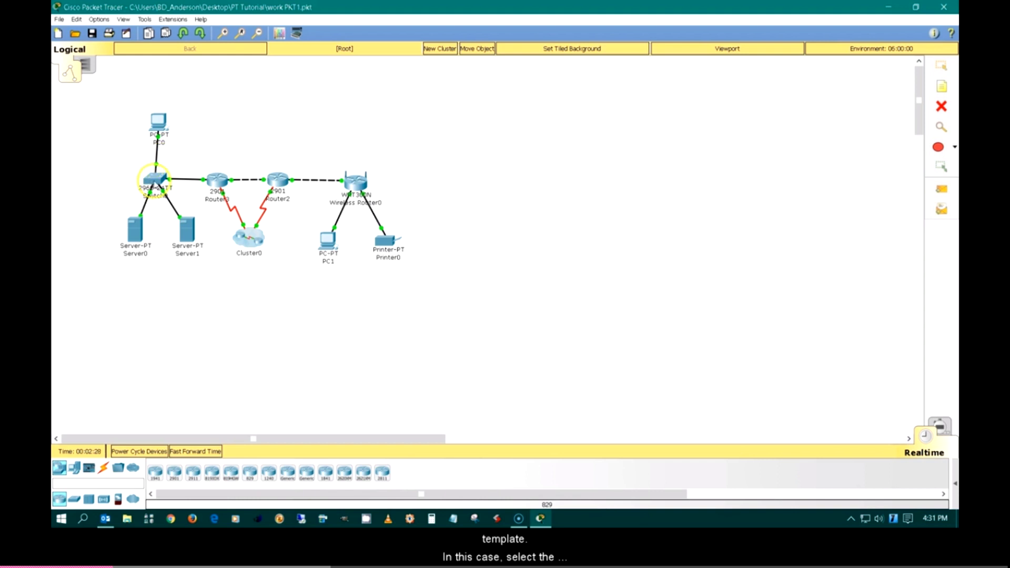
# - Base the new template on Switch0 and name it 'Demo Switch', fixing a typo
pyautogui.click(154, 178)
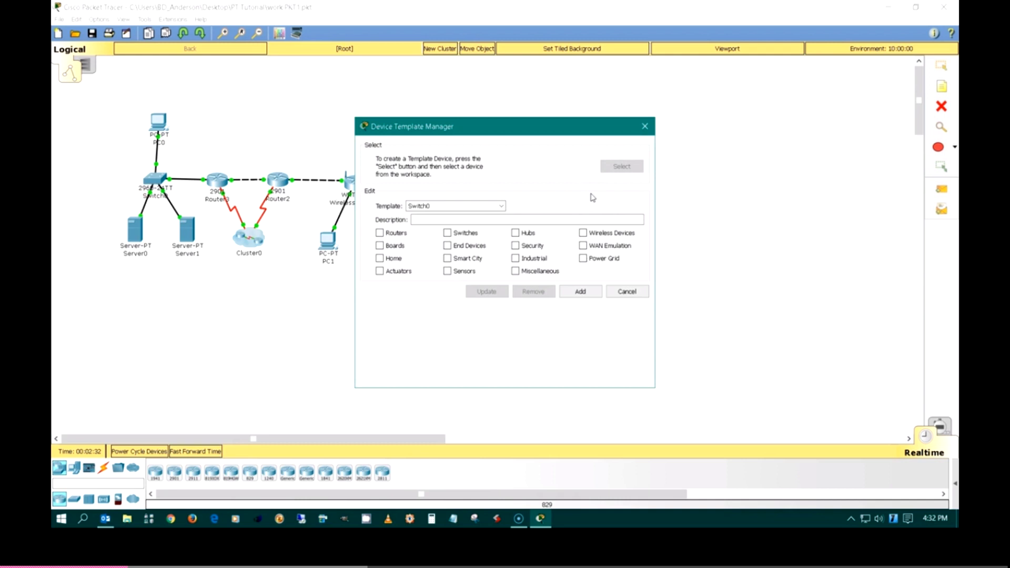
pyautogui.doubleClick(418, 205)
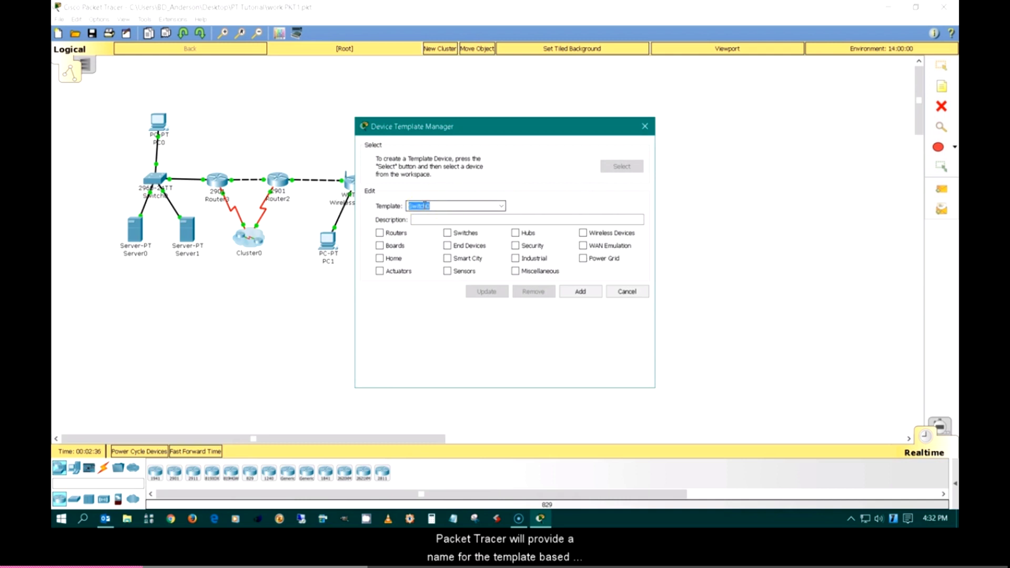
pyautogui.write('Demo')
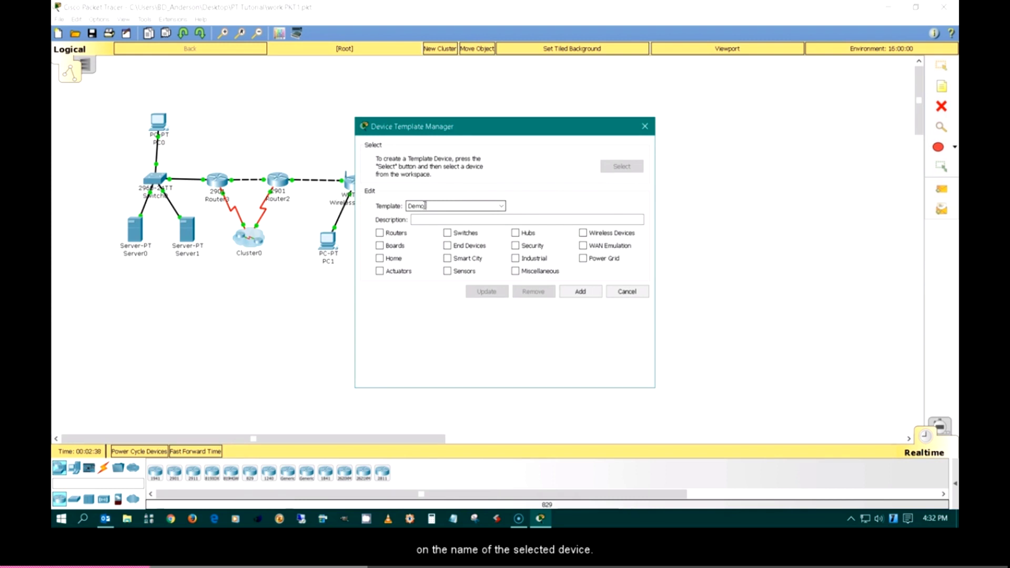
pyautogui.write('Swict')
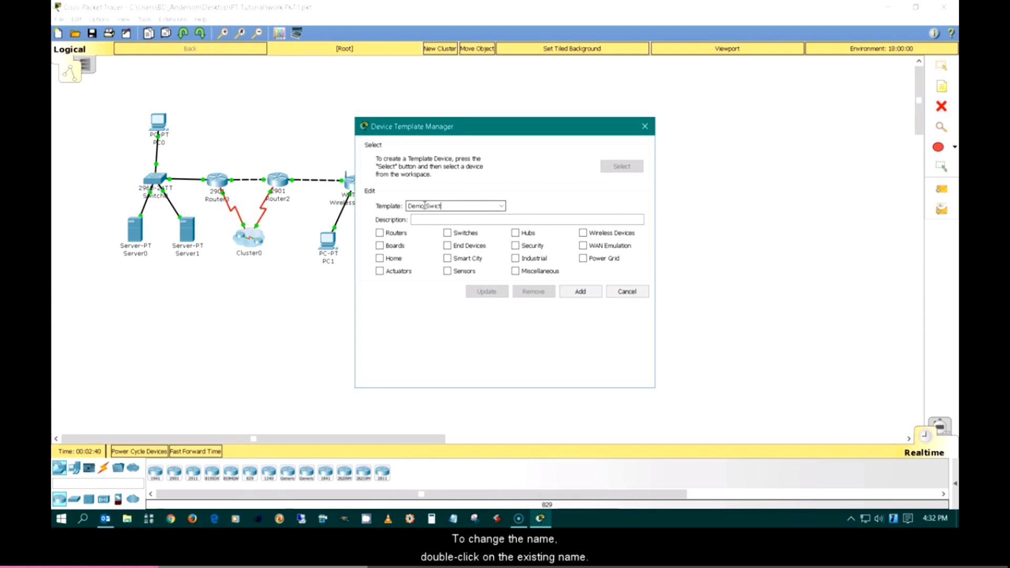
pyautogui.write('c')
pyautogui.press('BackSpace')
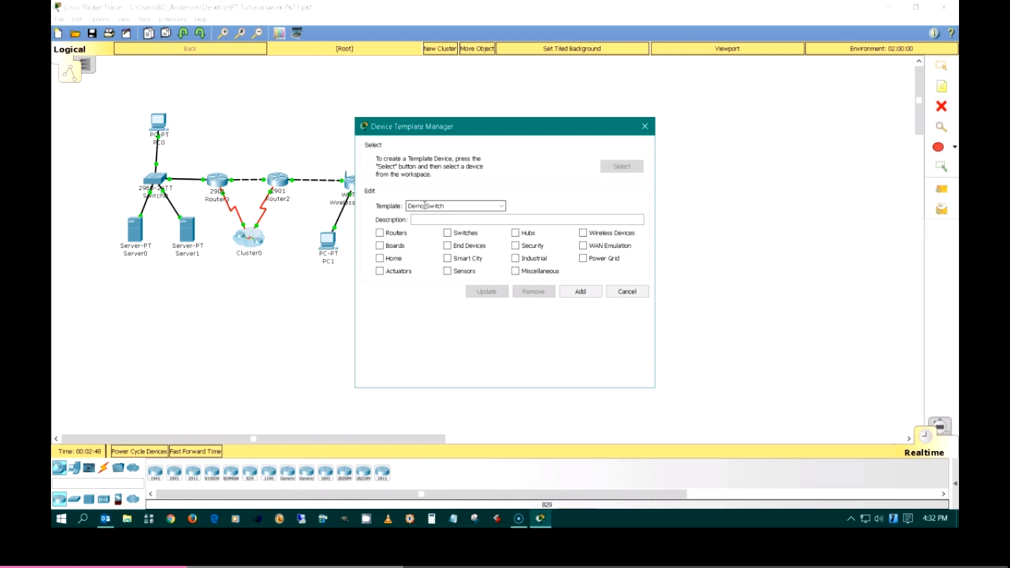
# - Give the template description 'Switch for demonstration' and tick the Switches and Miscellaneous categories
pyautogui.click(449, 218)
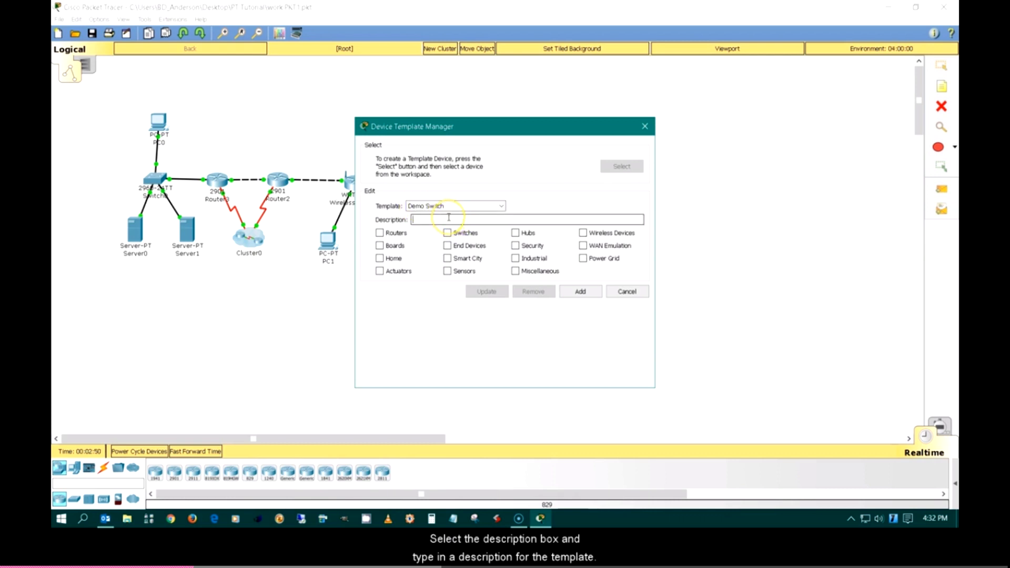
pyautogui.rightClick(448, 218)
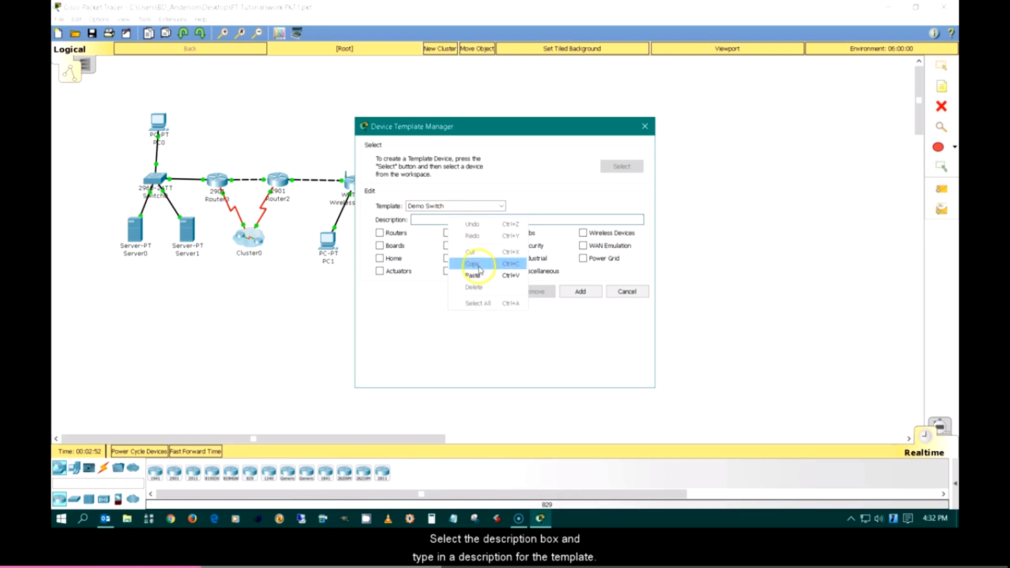
pyautogui.click(477, 276)
pyautogui.click(443, 343)
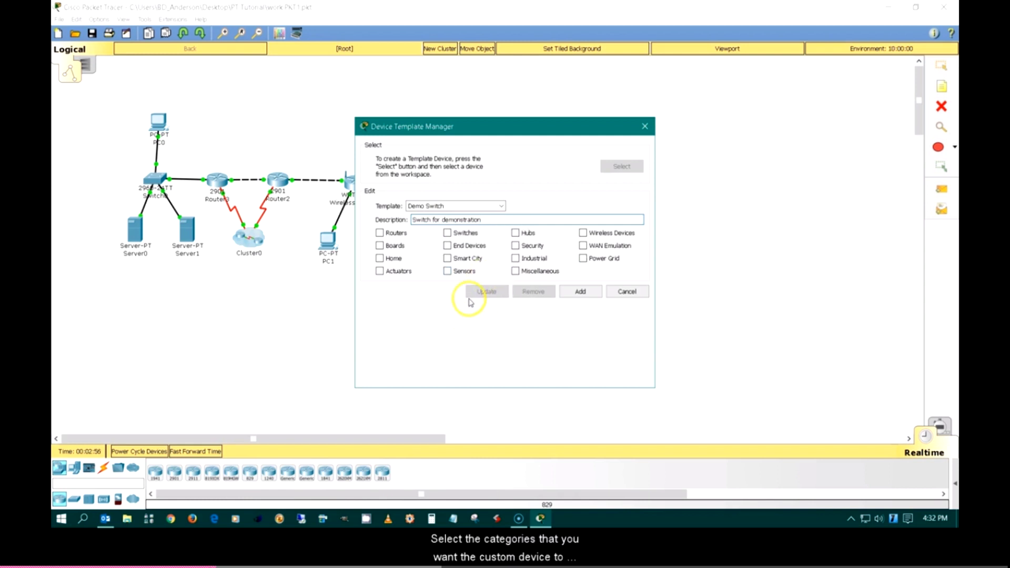
pyautogui.click(451, 234)
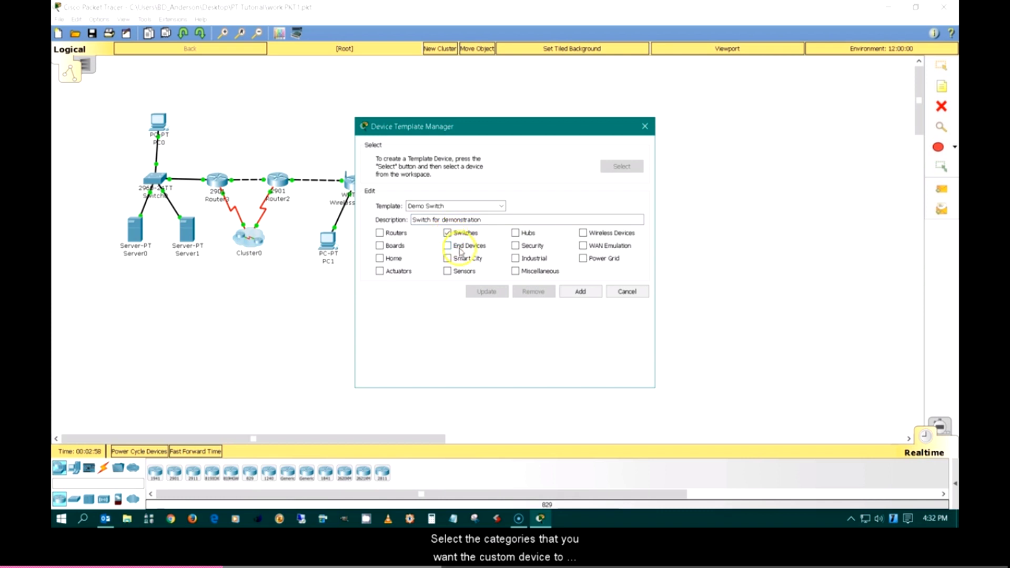
pyautogui.click(516, 272)
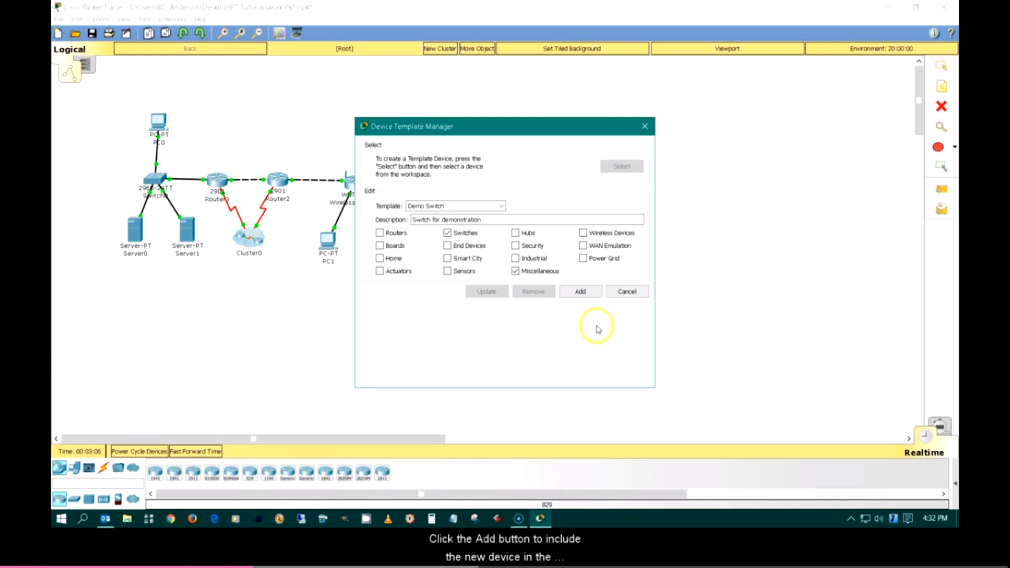
# - Add the Demo Switch template and save it as Demo Switch.ptd in the templates folder
pyautogui.click(582, 292)
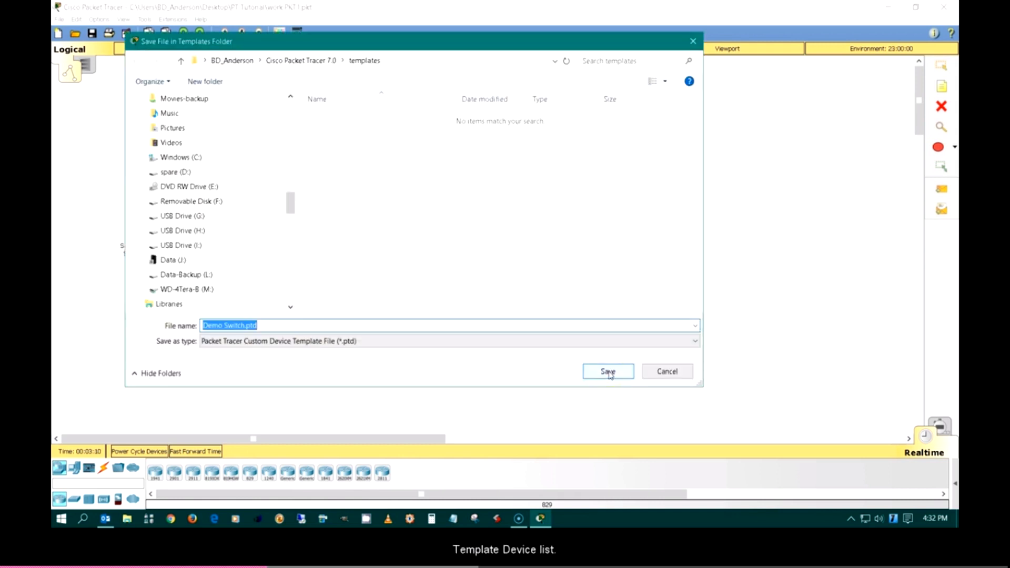
pyautogui.click(564, 373)
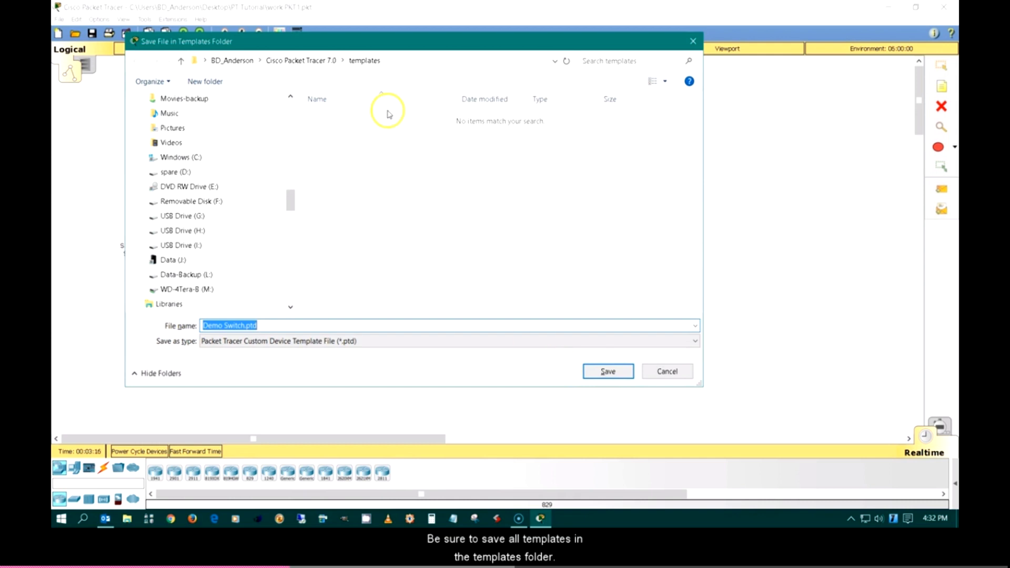
pyautogui.click(386, 65)
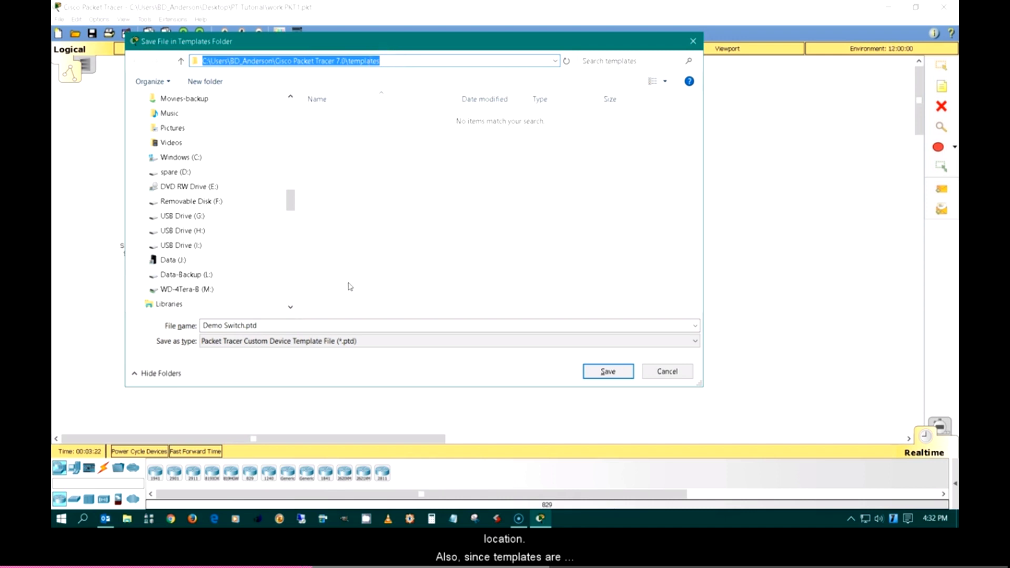
pyautogui.click(341, 322)
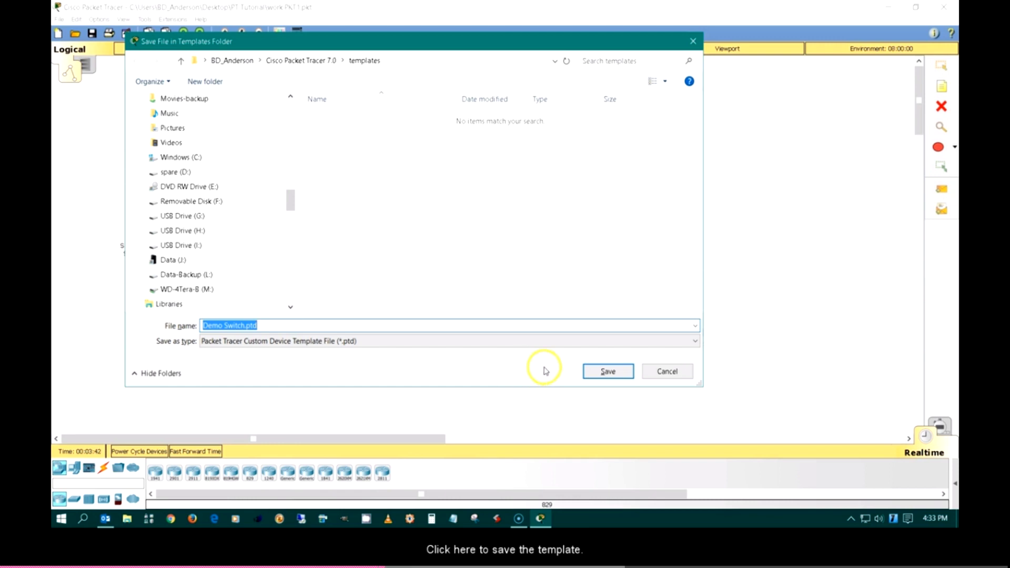
pyautogui.click(607, 372)
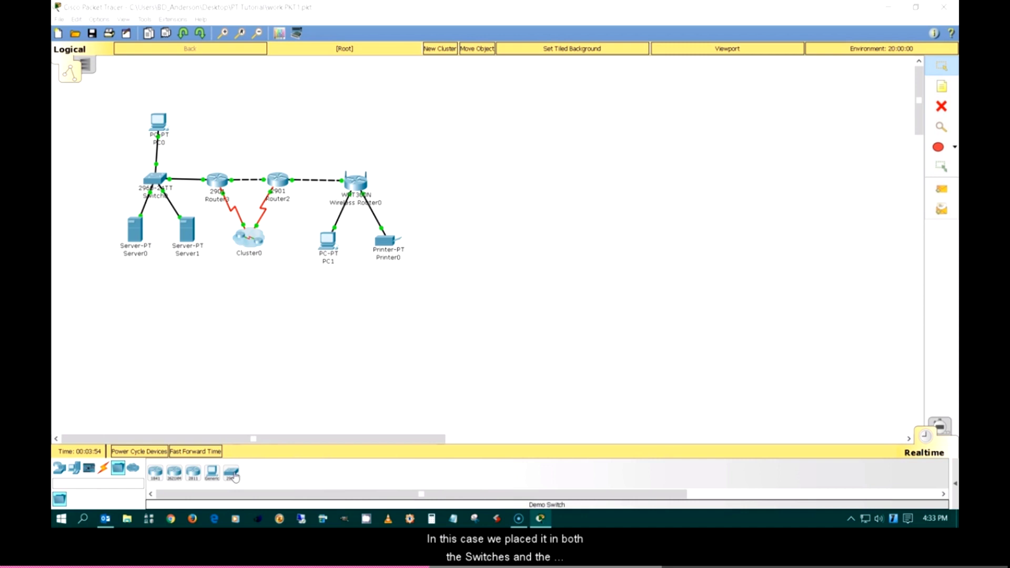
# - Browse Network Devices and Switches, then the Miscellaneous category, to find Demo Switch listed
pyautogui.click(59, 469)
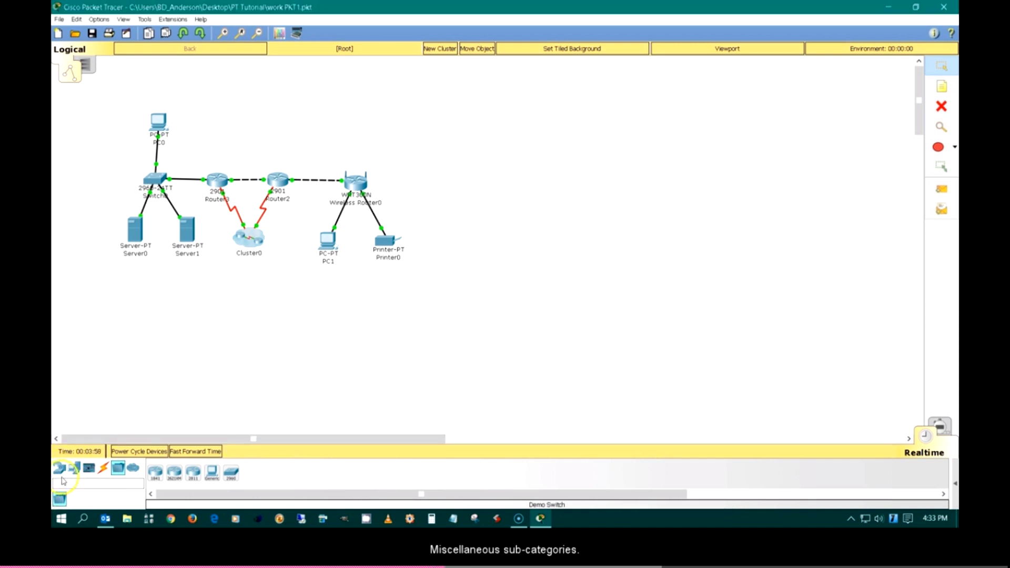
pyautogui.click(59, 469)
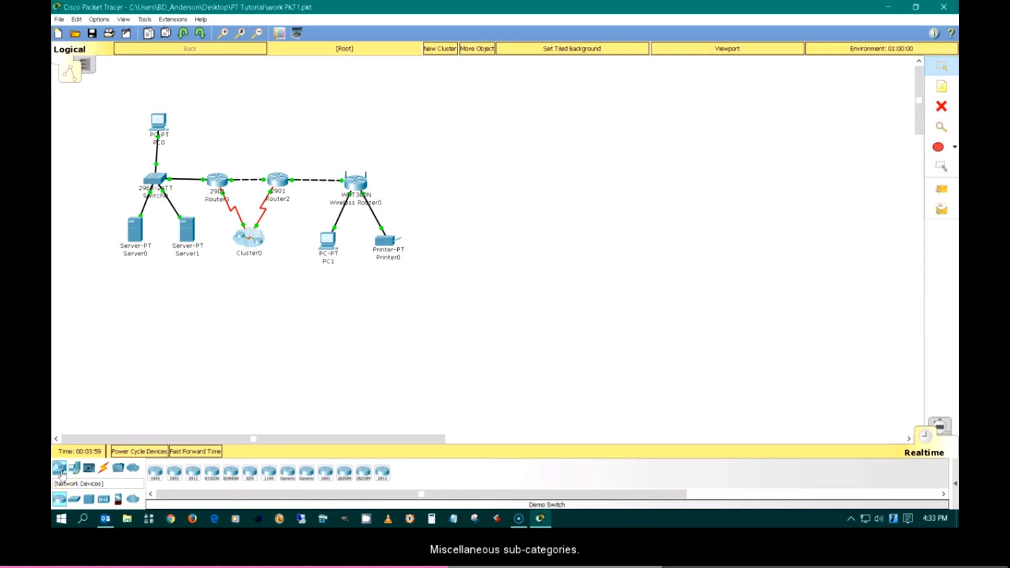
pyautogui.click(74, 498)
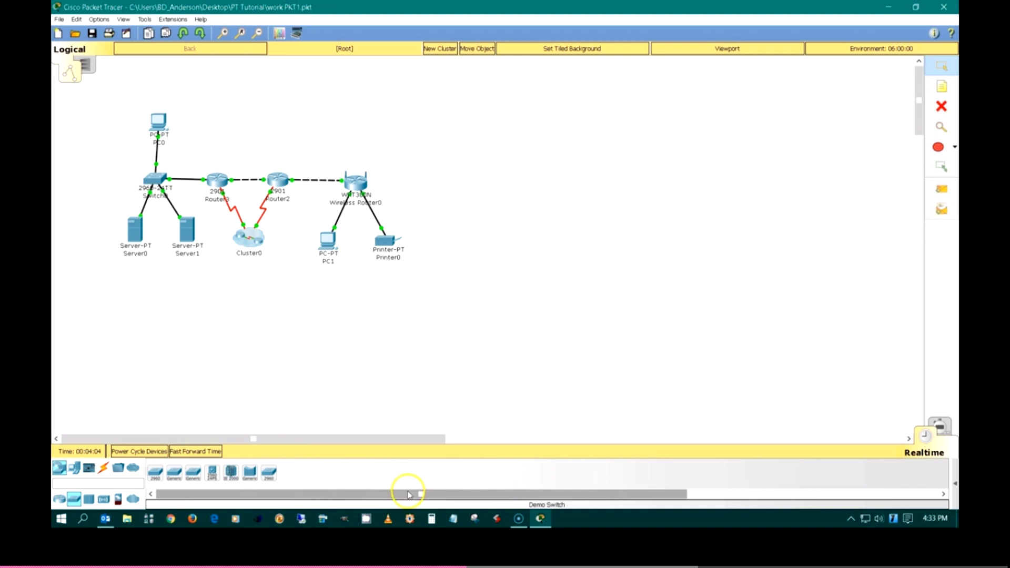
pyautogui.moveTo(540, 519)
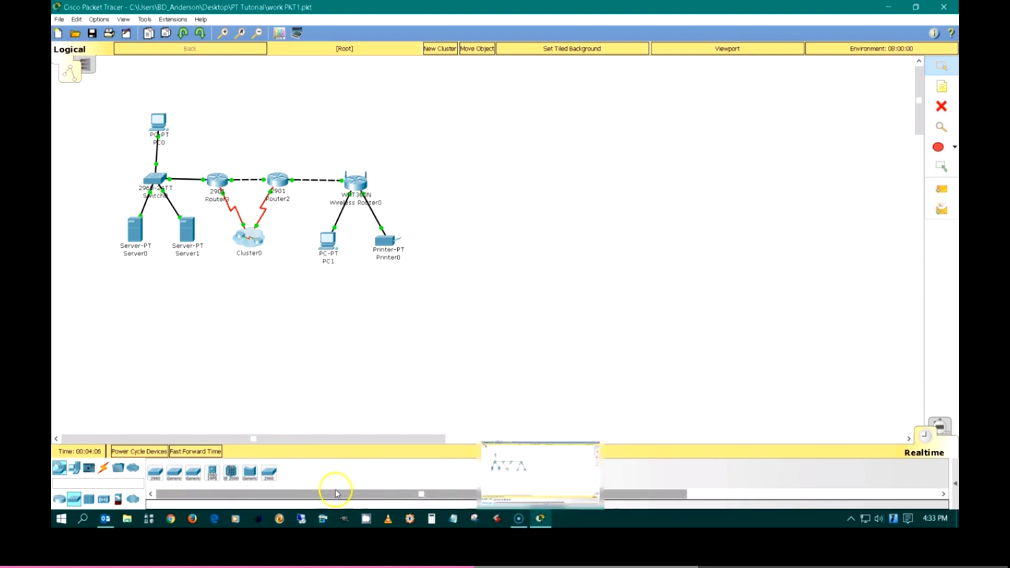
pyautogui.click(117, 468)
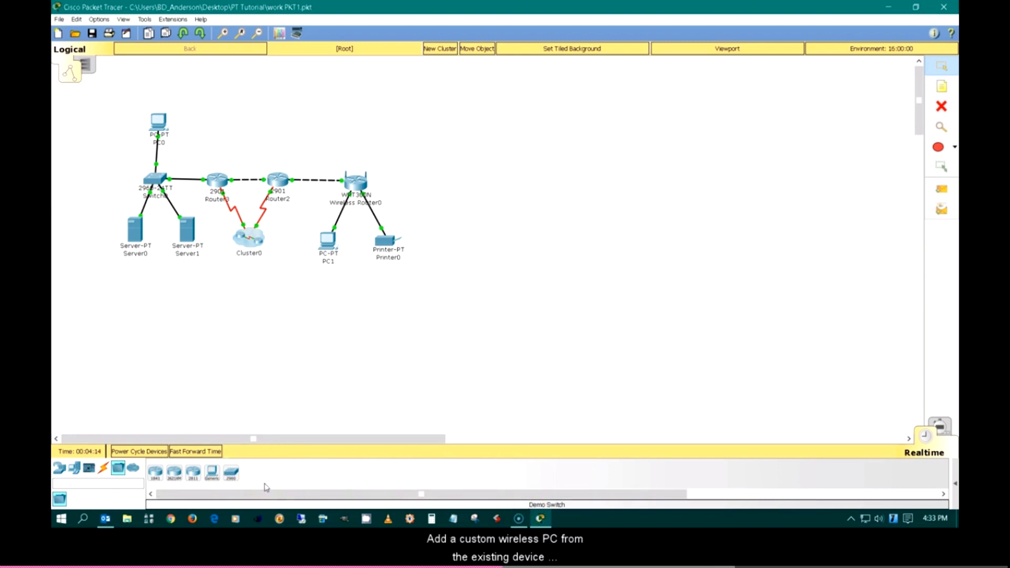
# - Drag a Wireless PC onto the workspace beside Wireless Router0, creating PC2
pyautogui.click(212, 474)
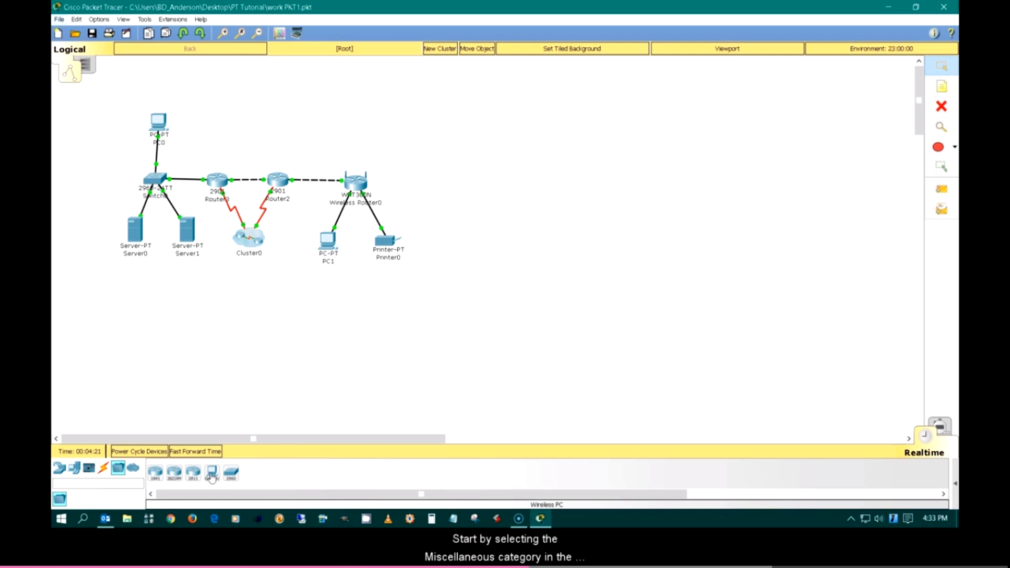
pyautogui.click(119, 469)
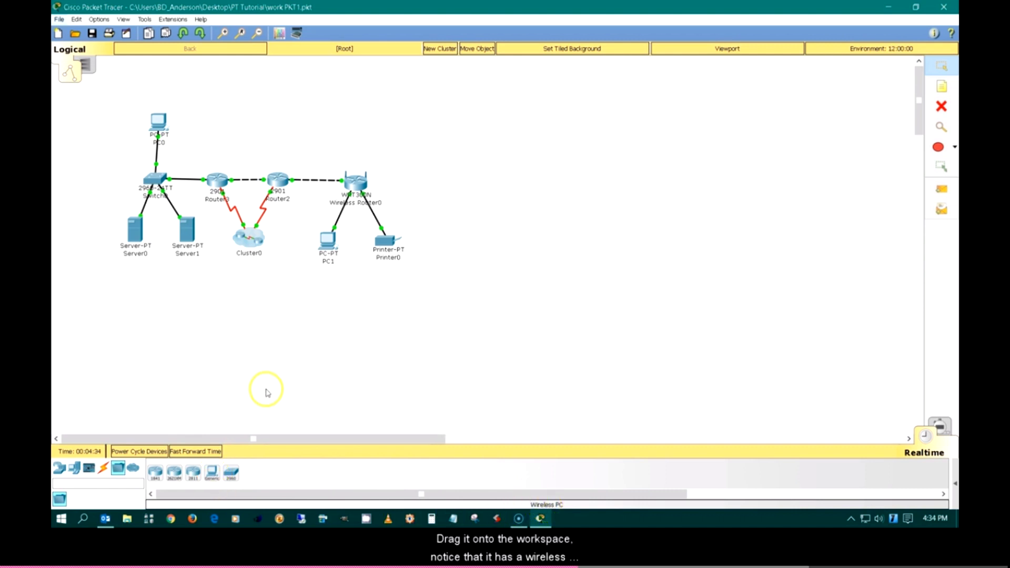
pyautogui.click(200, 452)
pyautogui.moveTo(212, 473)
pyautogui.mouseDown()
pyautogui.moveTo(397, 135)
pyautogui.moveTo(358, 120)
pyautogui.mouseUp()
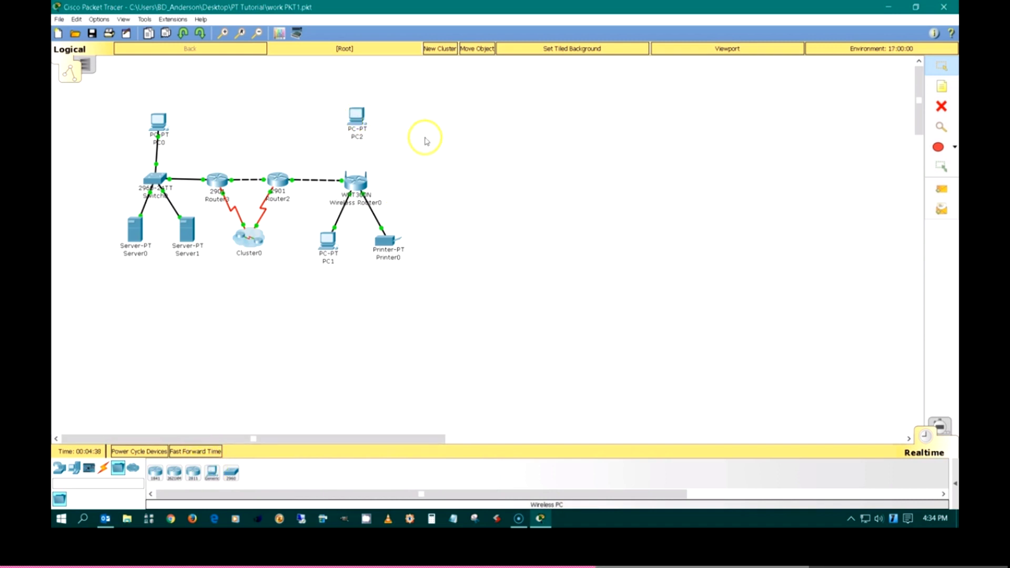
pyautogui.moveTo(356, 117)
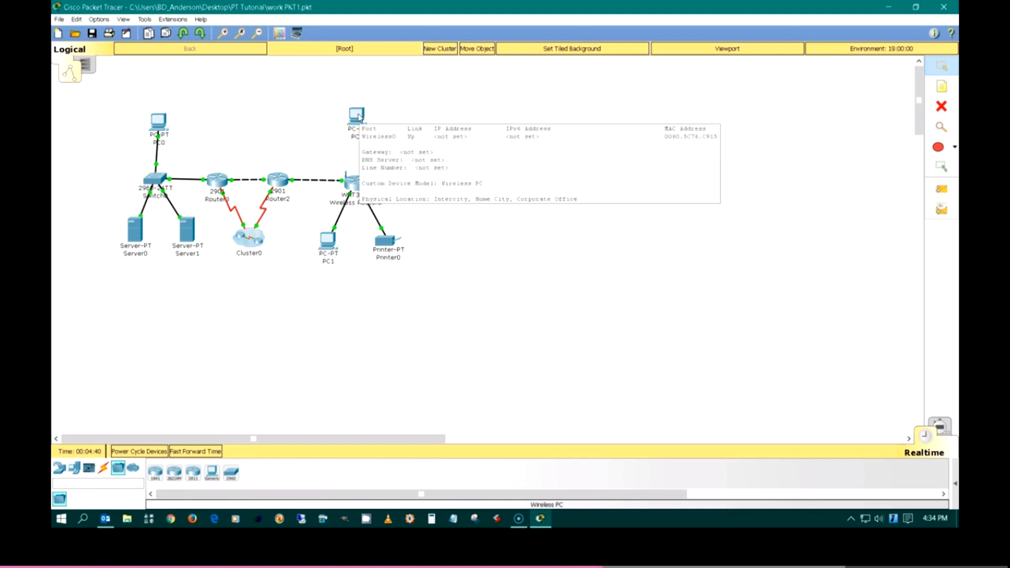
pyautogui.click(396, 107)
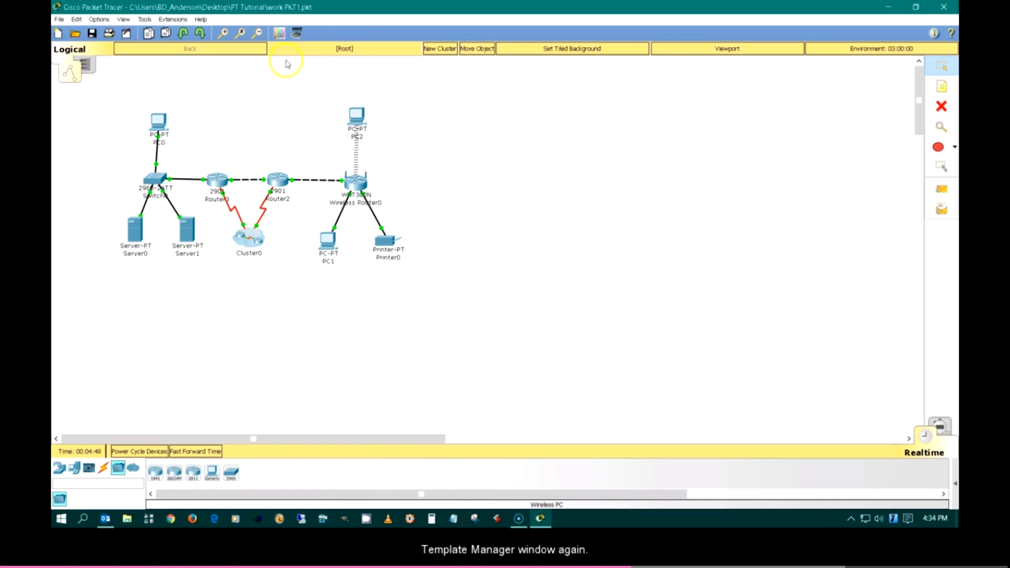
# - Remove the Demo Switch template in the Device Template Manager
pyautogui.click(298, 35)
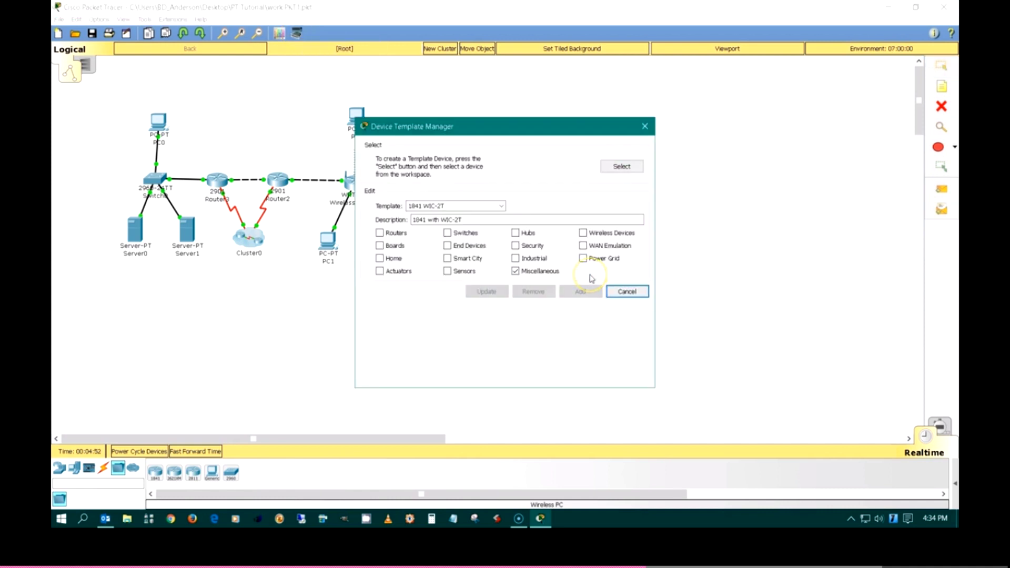
pyautogui.click(502, 206)
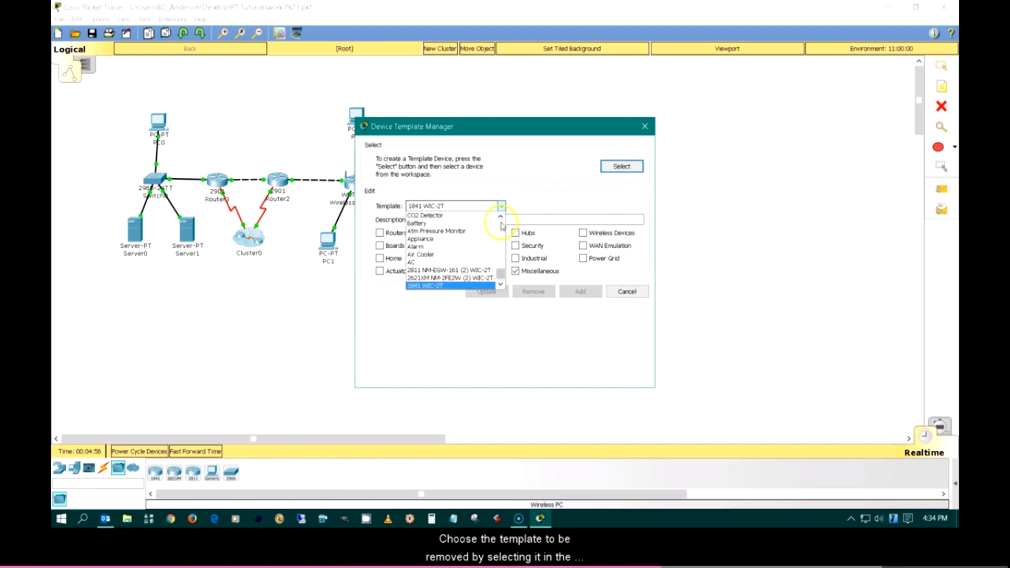
pyautogui.scroll(5, 501, 227)
pyautogui.scroll(5, 501, 221)
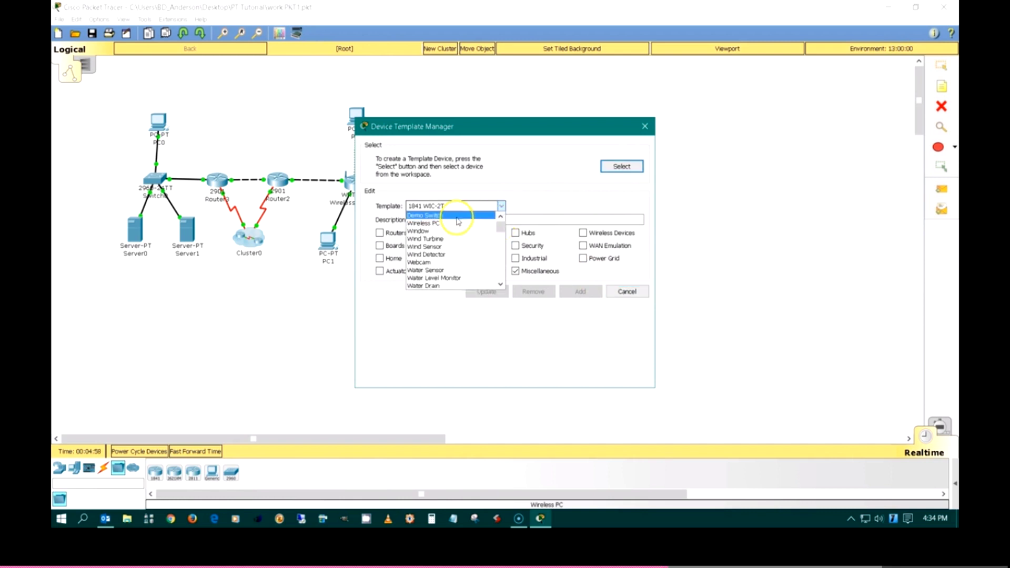
pyautogui.click(439, 215)
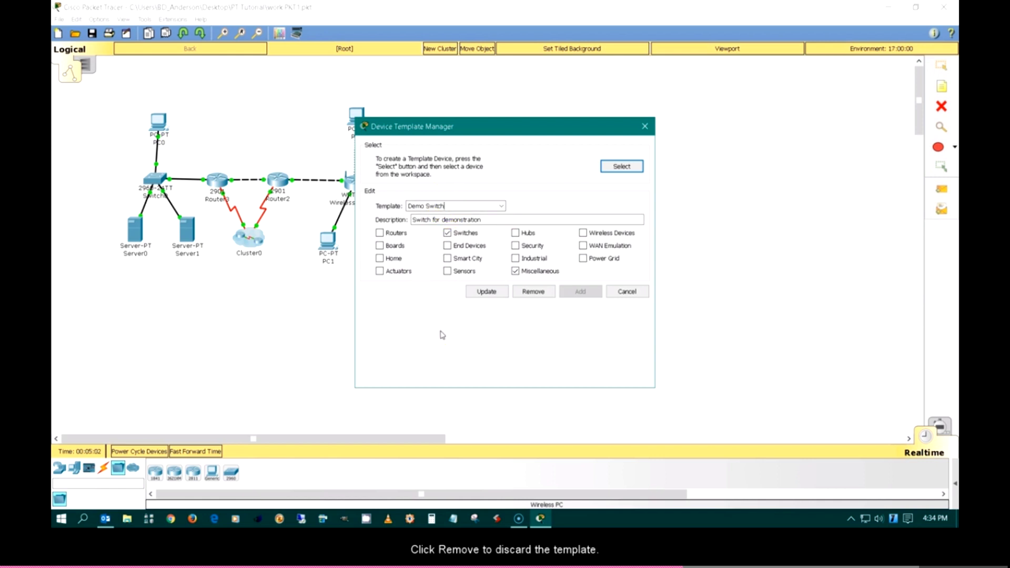
pyautogui.click(535, 292)
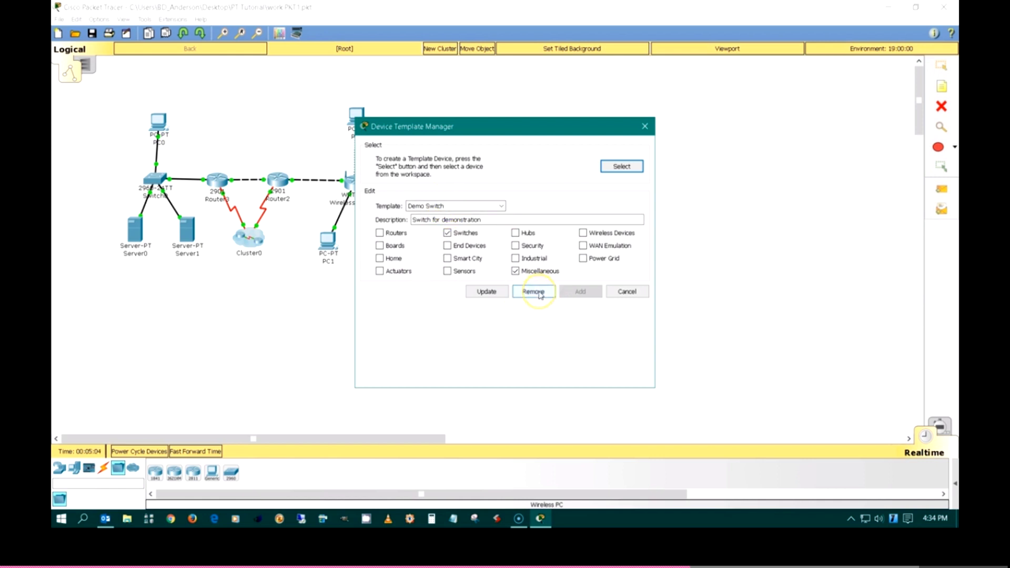
pyautogui.click(540, 294)
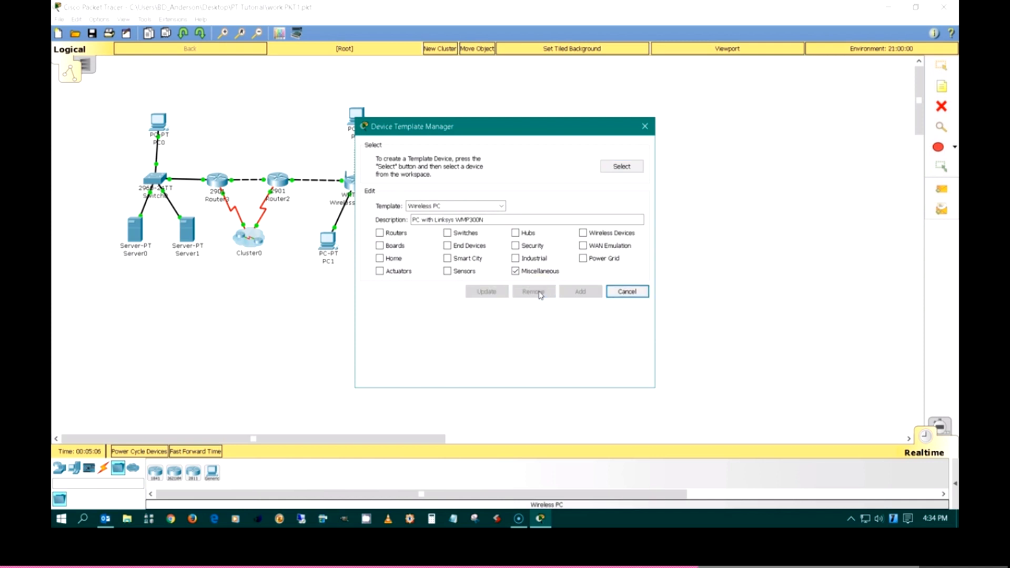
pyautogui.click(518, 323)
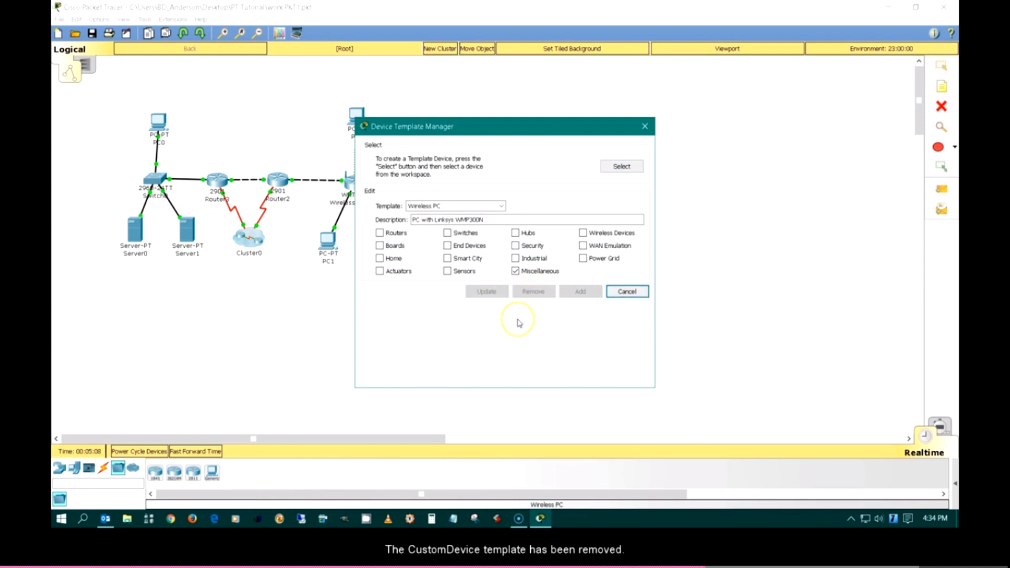
# - Select the default Wind Sensor template, which cannot be removed, and close the manager
pyautogui.click(500, 205)
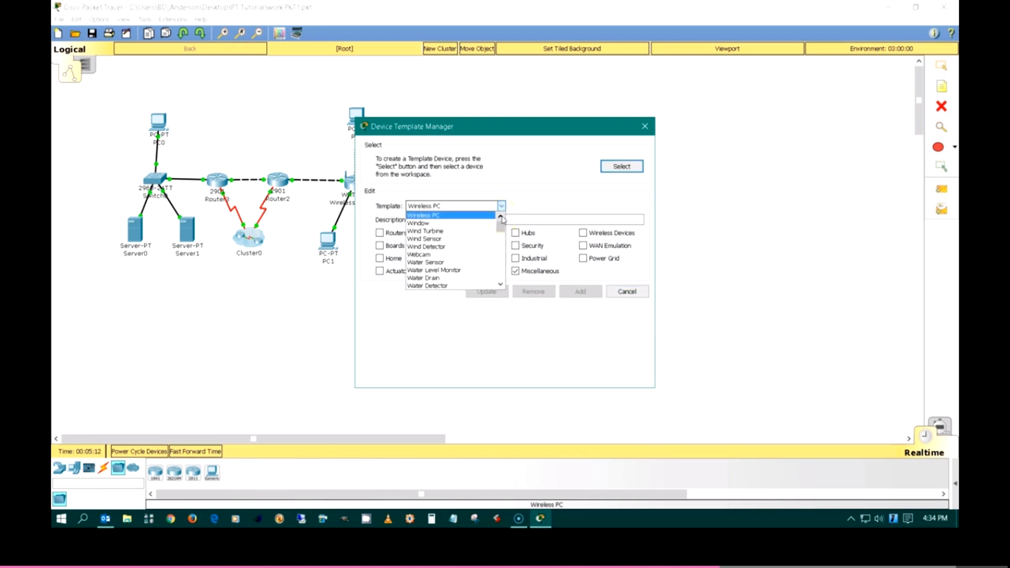
pyautogui.click(529, 331)
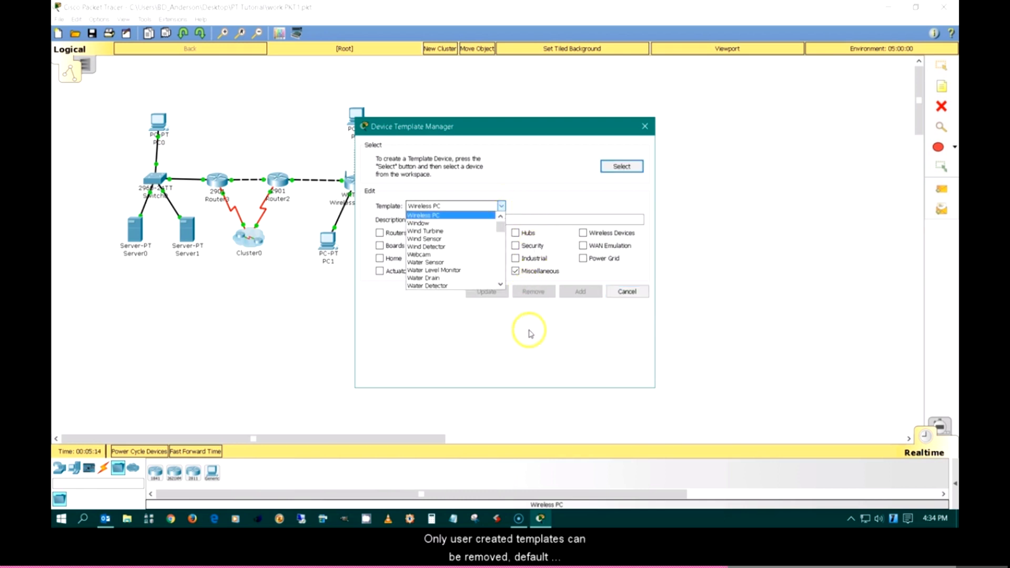
pyautogui.click(465, 238)
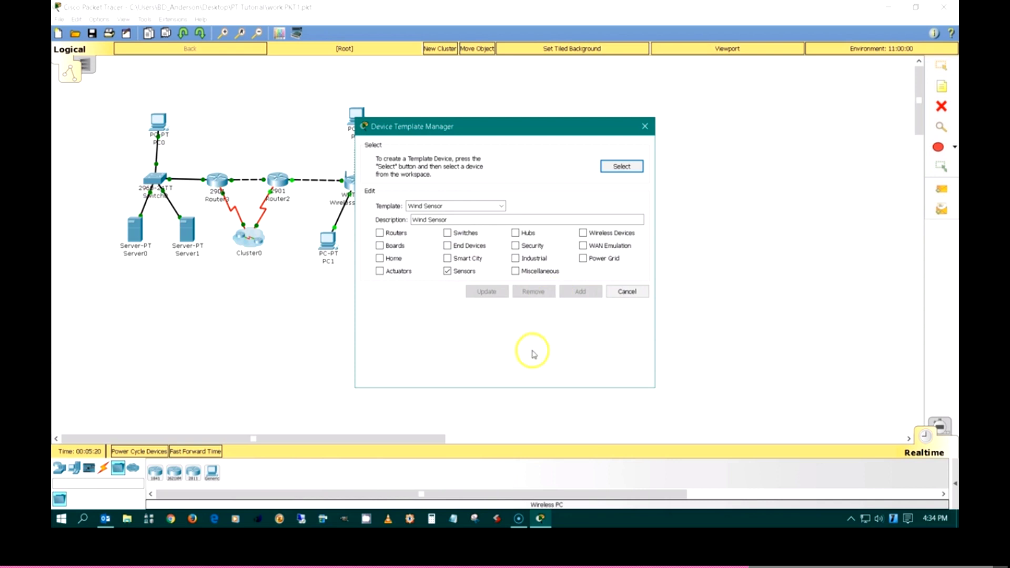
pyautogui.click(625, 291)
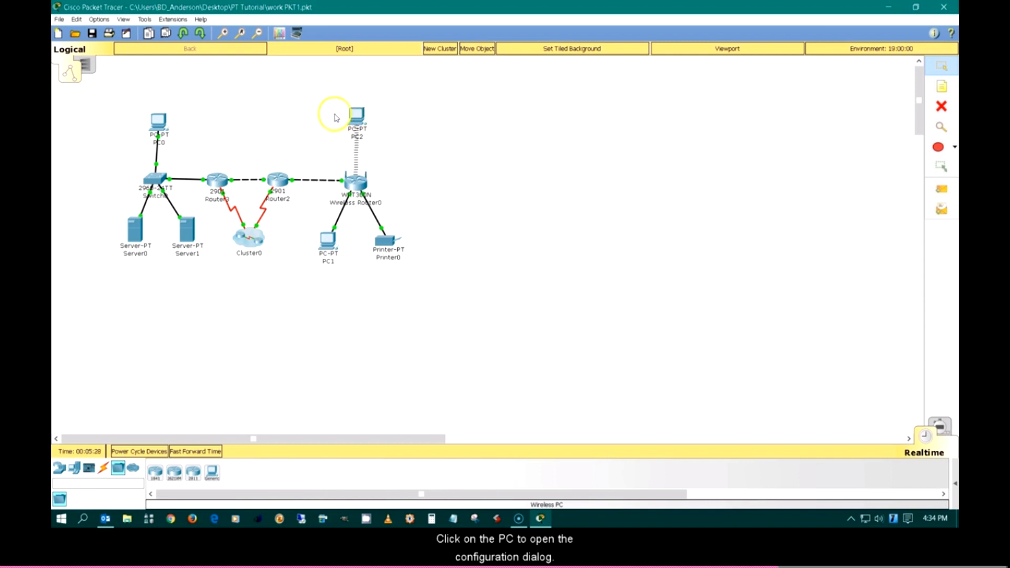
# - Open PC2's configuration window from the logical workspace
pyautogui.click(357, 124)
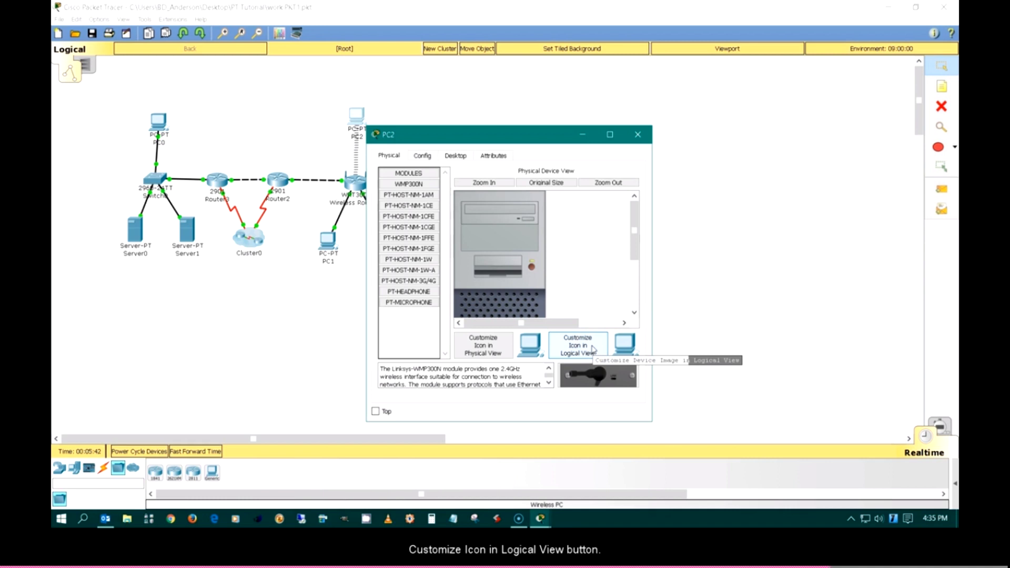
# - Set PC2's logical-view icon to host1.png and close PC2's window
pyautogui.click(594, 350)
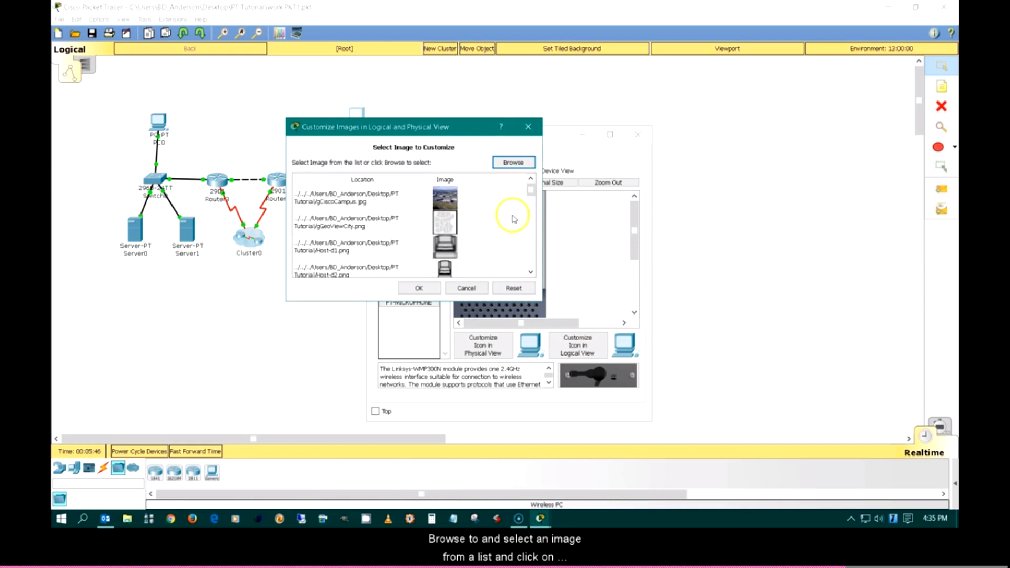
pyautogui.click(530, 273)
pyautogui.click(530, 273)
pyautogui.click(530, 272)
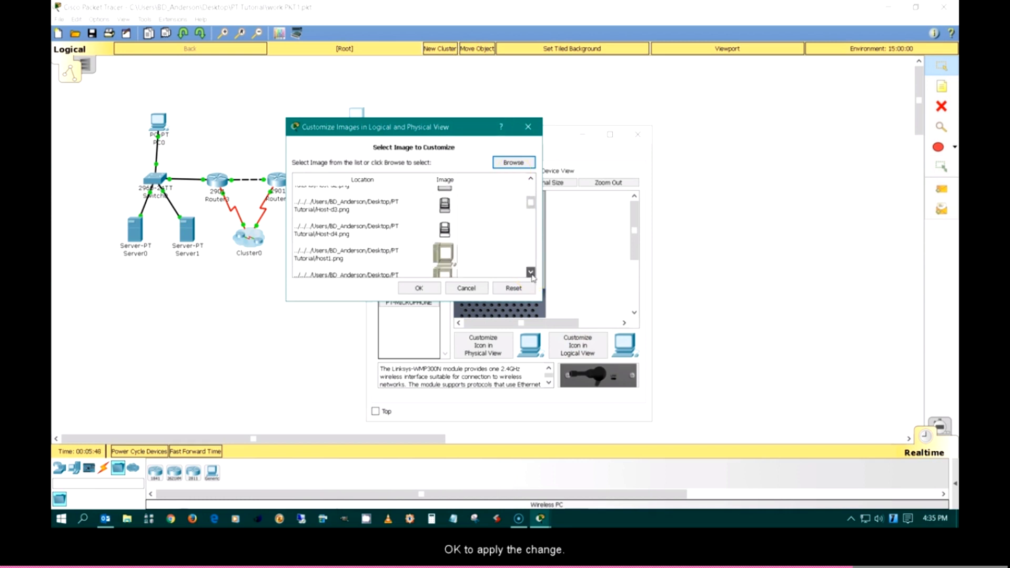
pyautogui.click(443, 232)
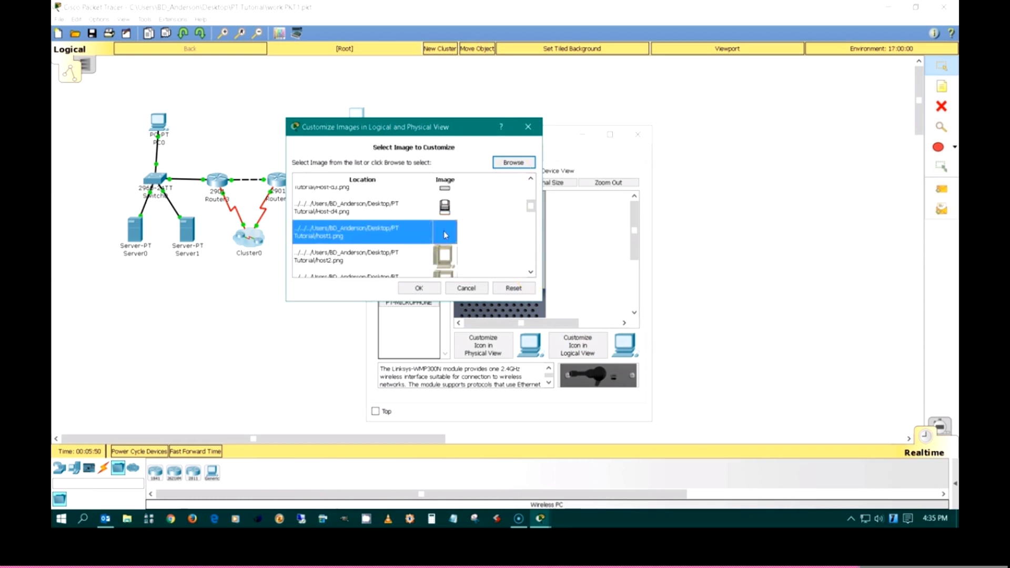
pyautogui.click(418, 288)
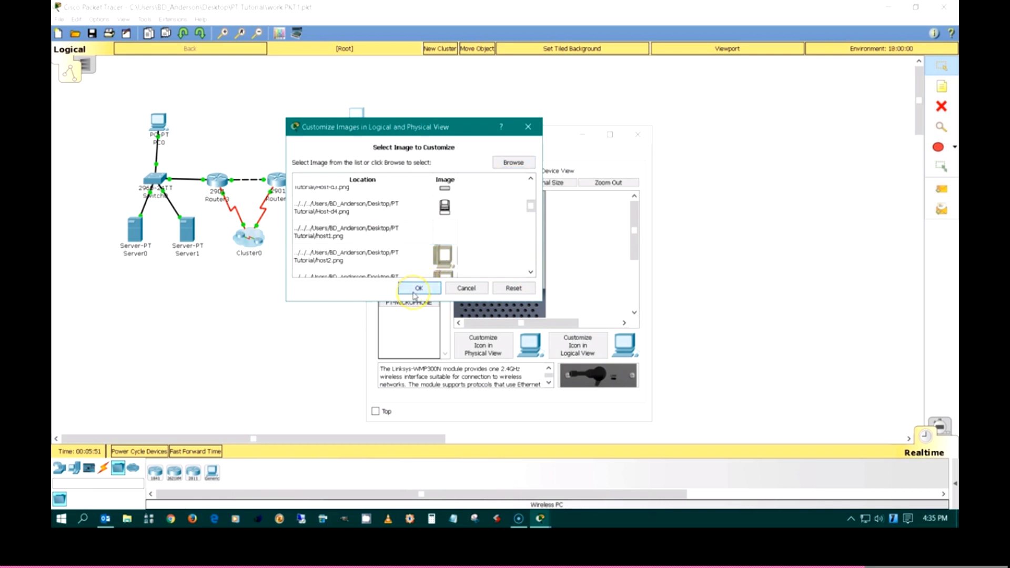
pyautogui.click(638, 136)
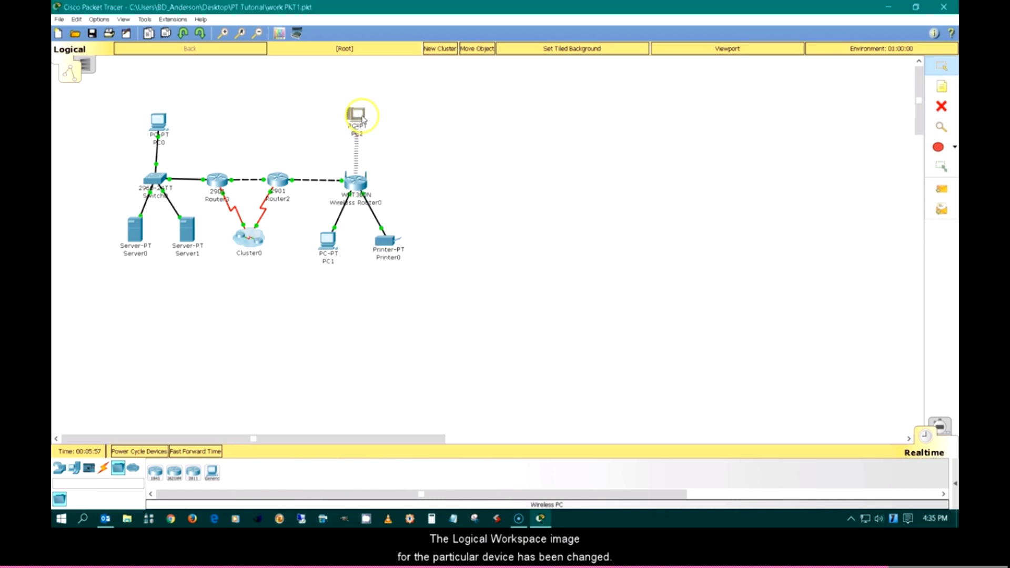
# - Reset PC2's logical-view icon to the default image, then reopen PC2's window
pyautogui.moveTo(355, 117)
pyautogui.mouseDown()
pyautogui.moveTo(334, 112)
pyautogui.moveTo(354, 115)
pyautogui.mouseUp()
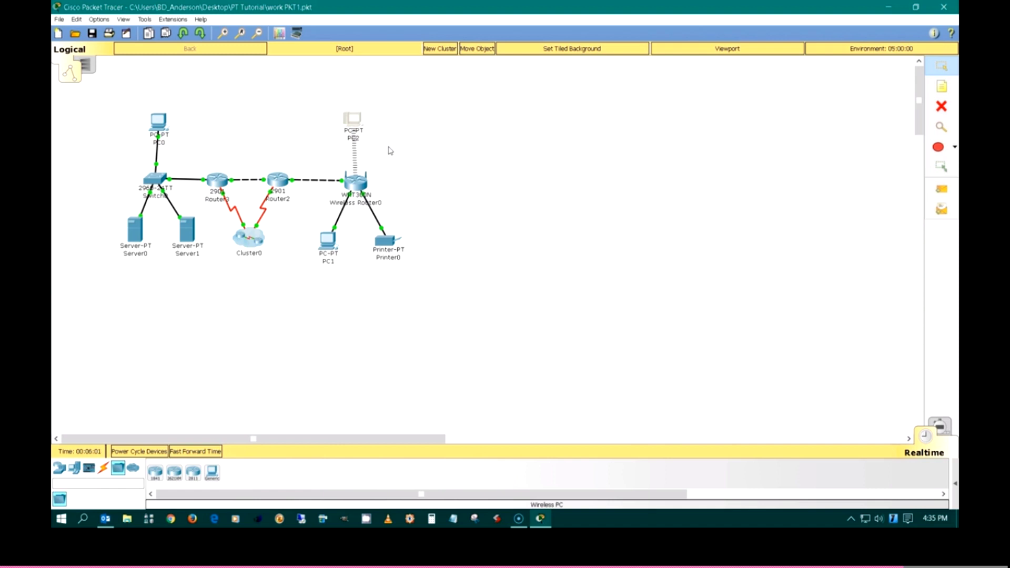
pyautogui.click(355, 124)
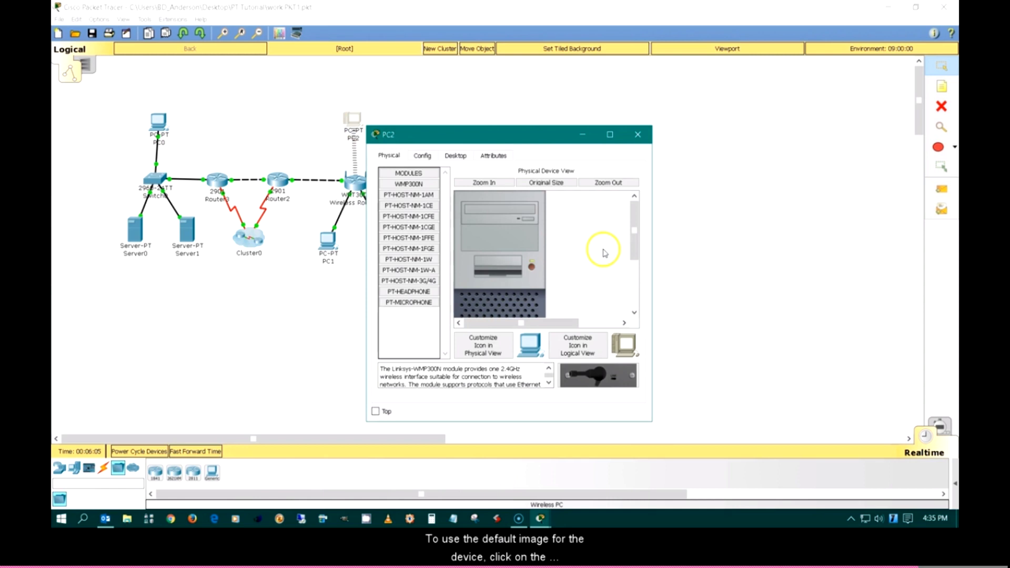
pyautogui.click(577, 344)
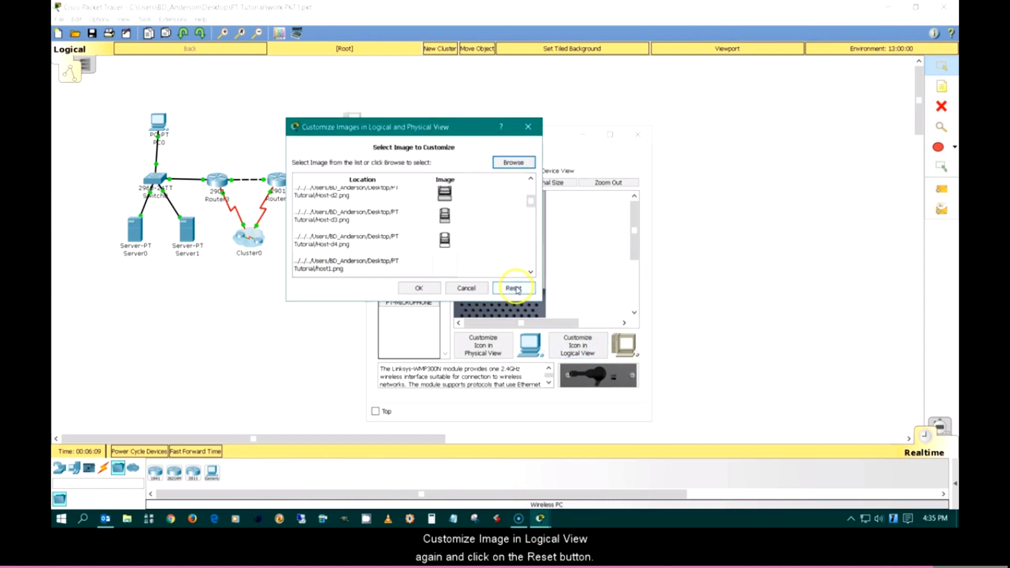
pyautogui.click(513, 289)
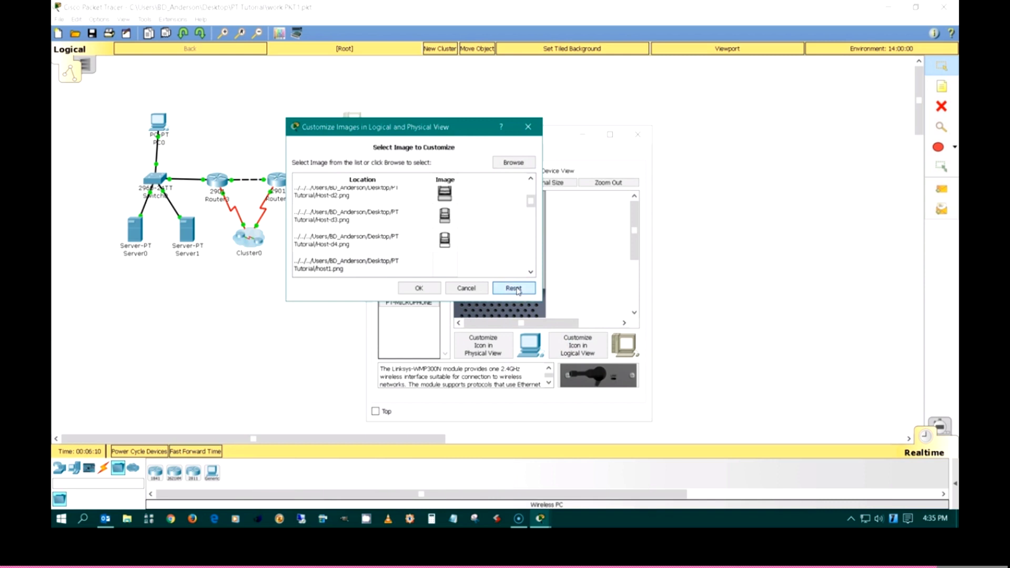
pyautogui.click(638, 135)
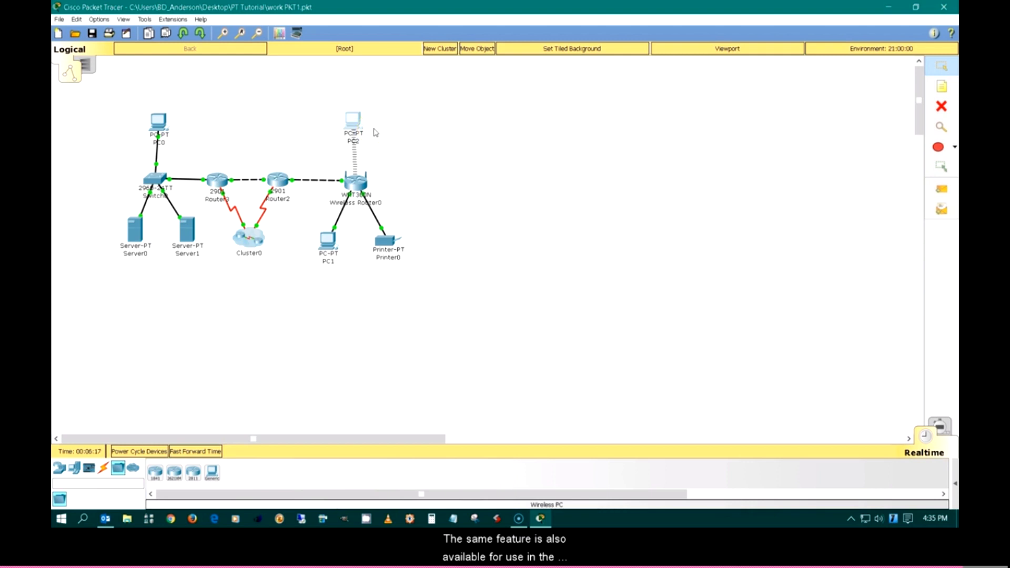
pyautogui.click(352, 123)
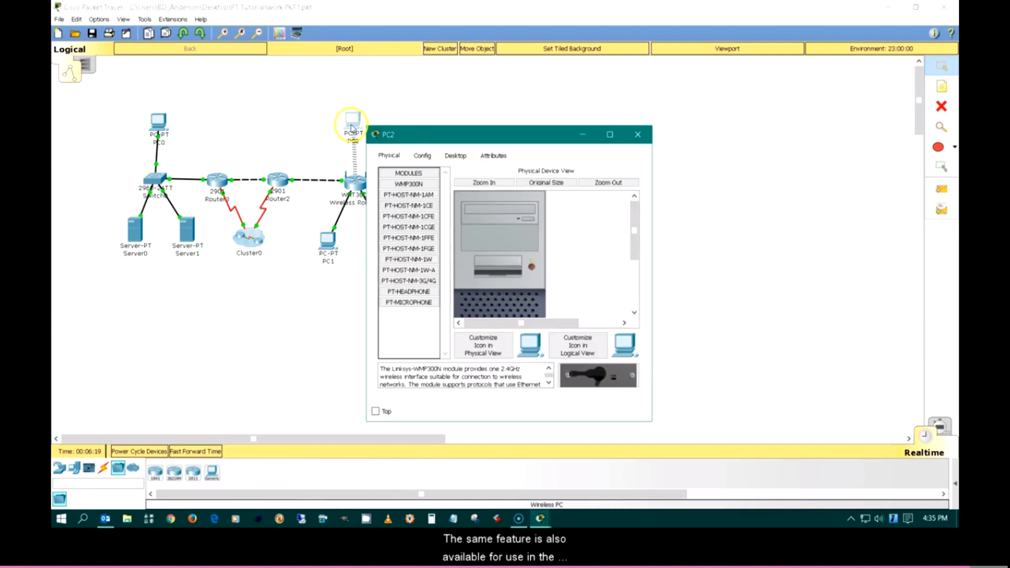